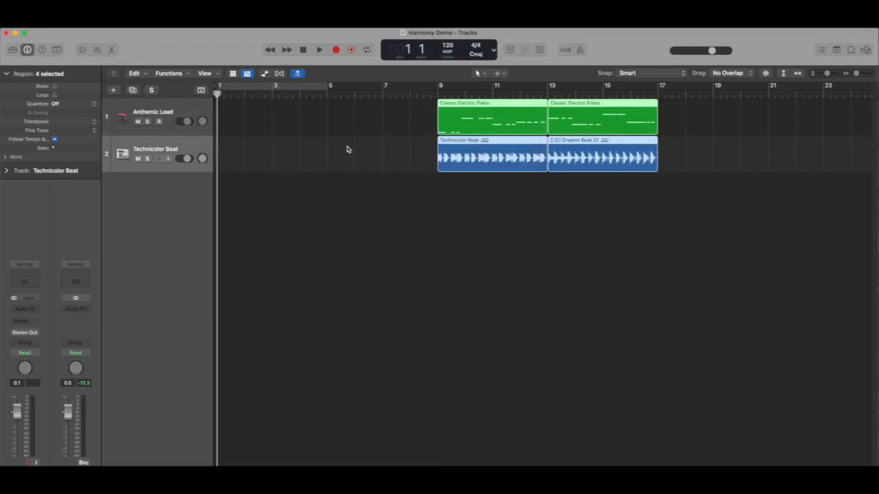
- Set and enable a cycle range spanning bars 1 to 9
click(329, 90)
drag(330, 90, 439, 89)
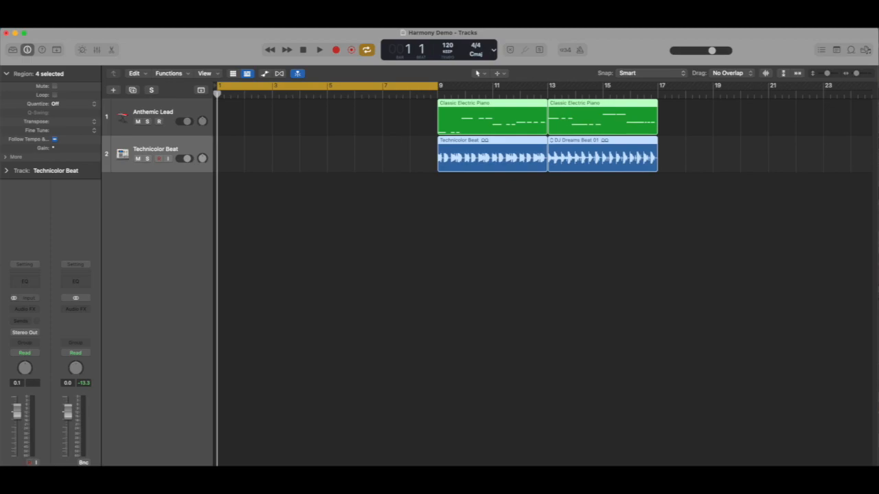
- Open the loop browser, clear the favorites filter and look through the Sound Effects loops
click(851, 52)
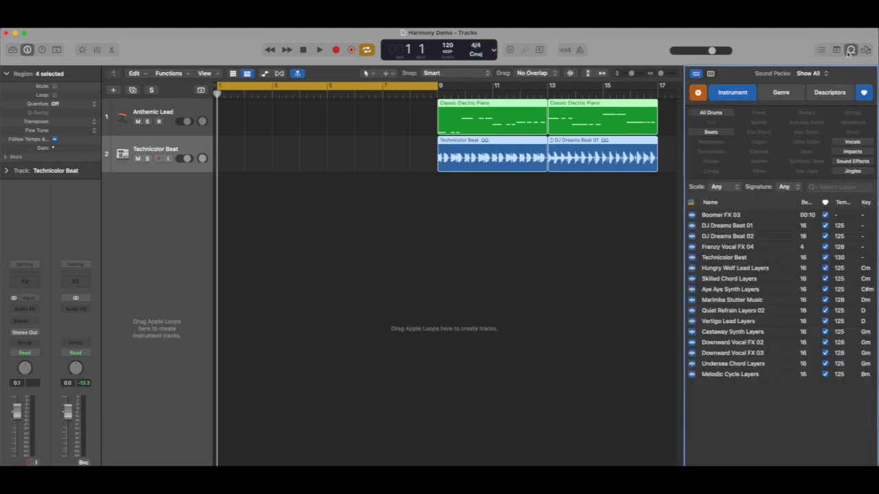
click(698, 94)
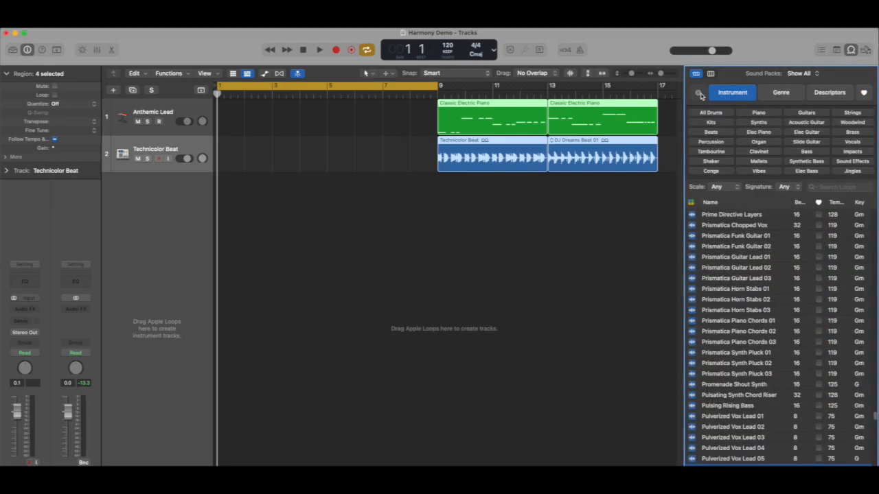
click(854, 163)
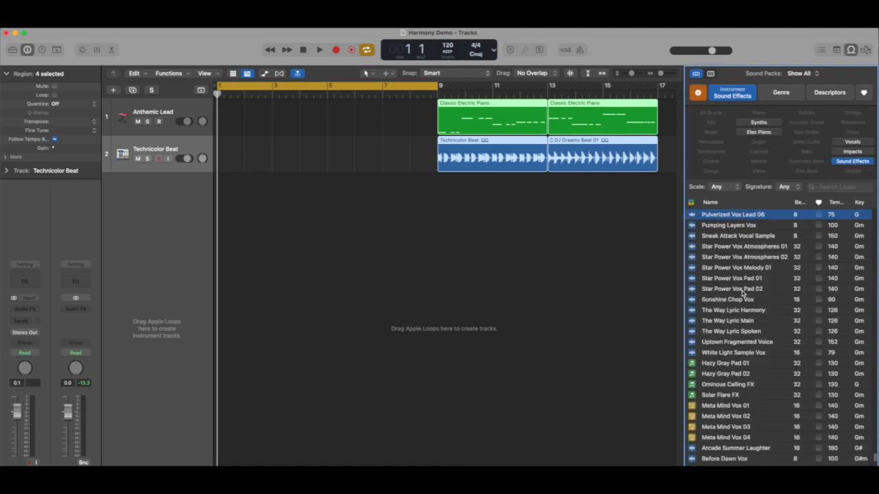
scroll(743, 294, down, 3)
scroll(743, 294, down, 10)
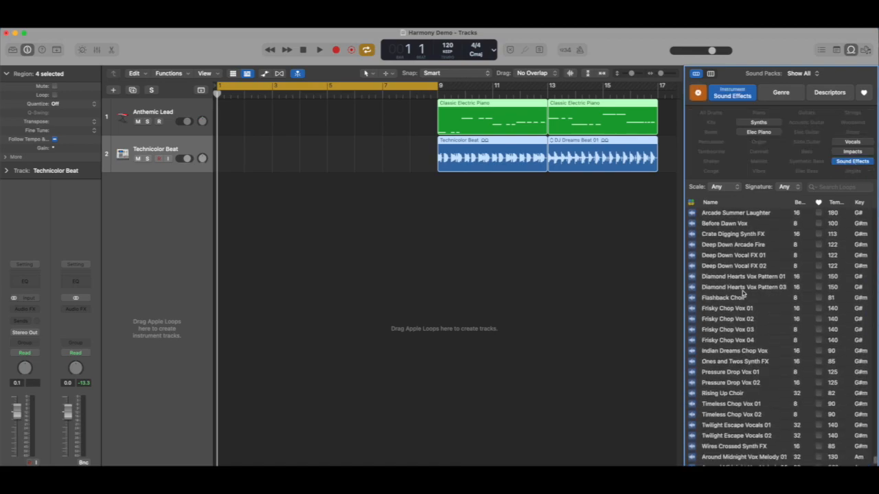
scroll(743, 294, down, 15)
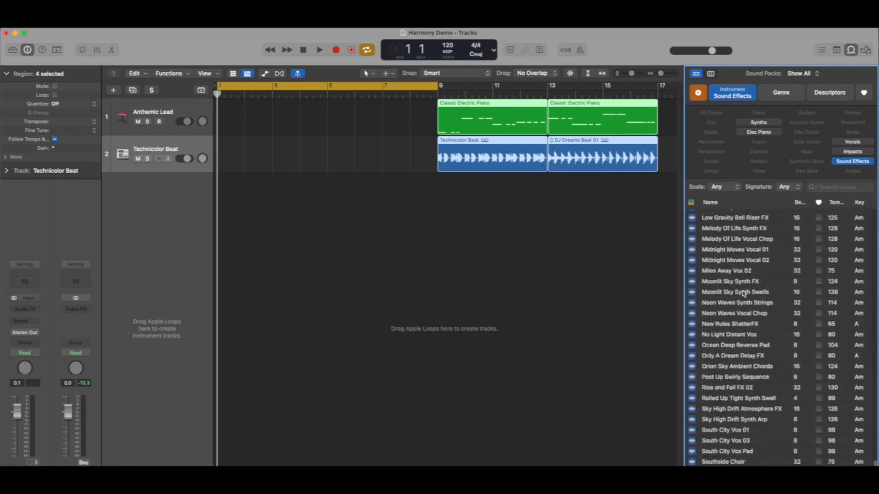
scroll(743, 294, down, 5)
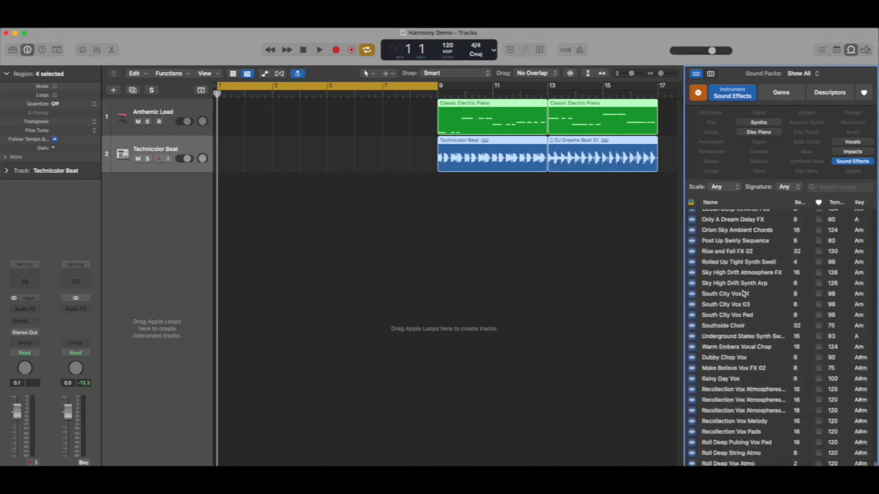
scroll(743, 294, up, 20)
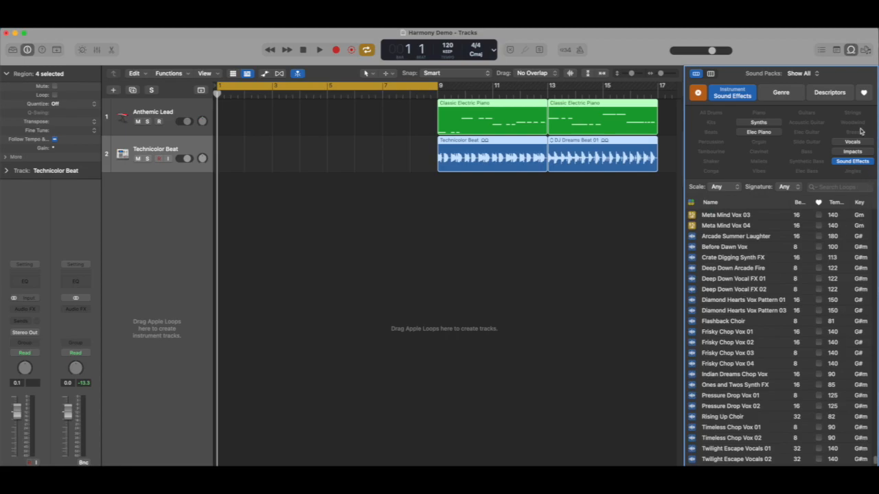
- Show only the favorite loops and add Boomer FX 03 on a new track at bar 1
click(867, 95)
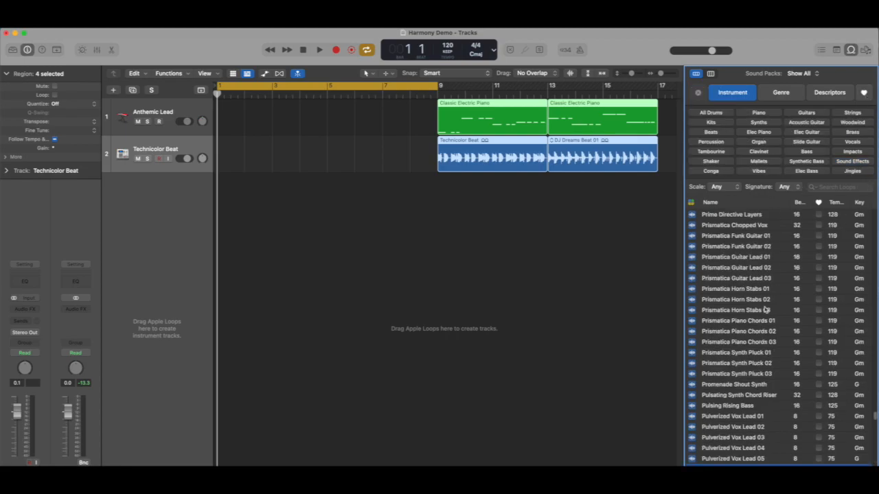
scroll(765, 305, up, 20)
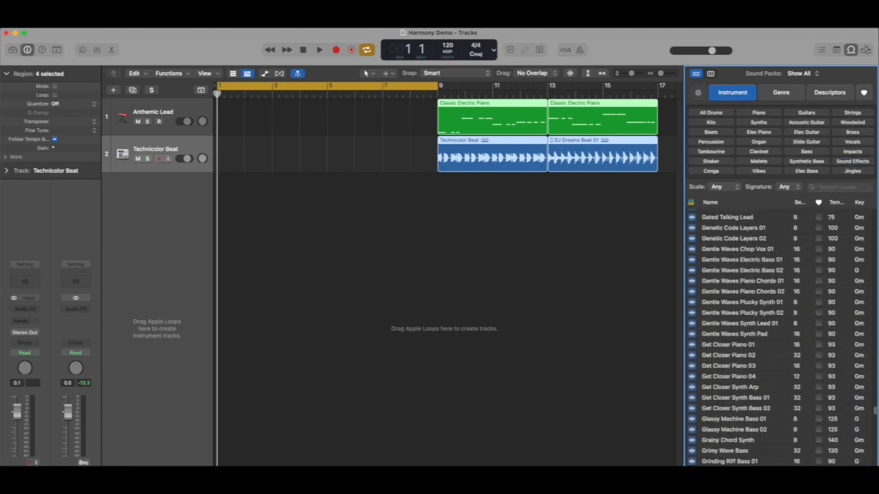
click(866, 95)
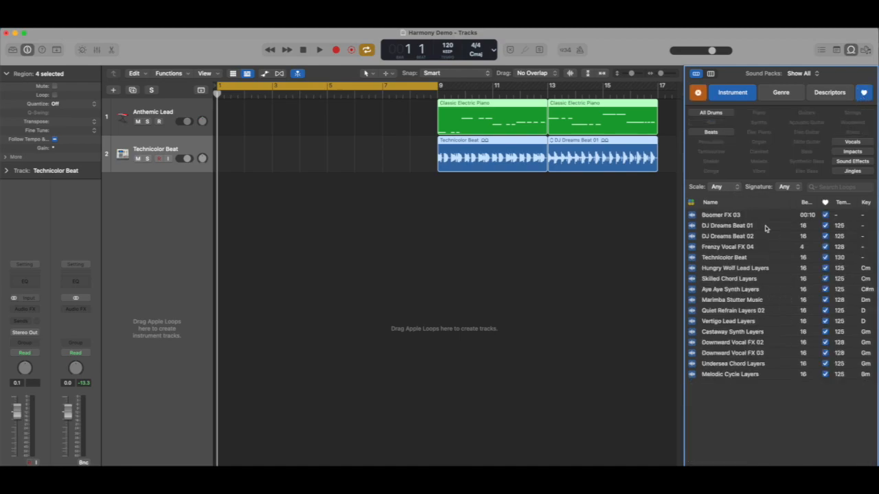
click(729, 217)
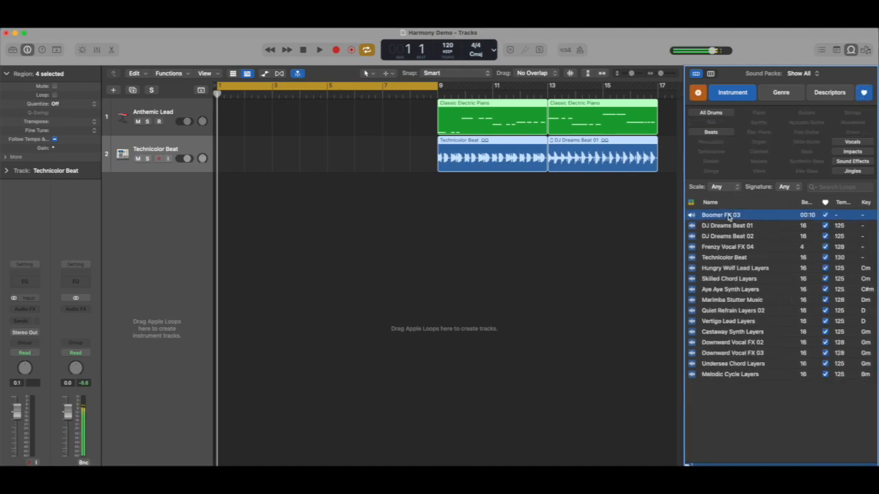
drag(728, 218, 230, 203)
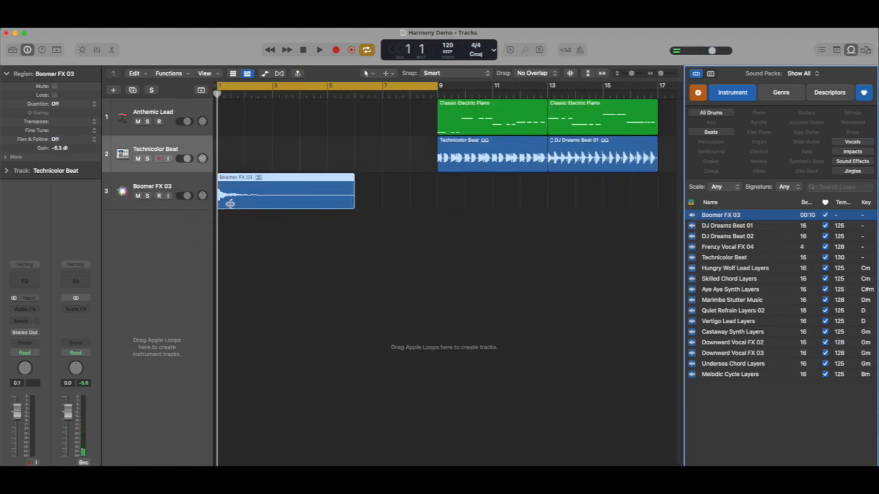
- Add the Frenzy Vocal FX 04, Downward Vocal FX 02 and Downward Vocal FX 03 loops on new tracks at bar 1
click(726, 249)
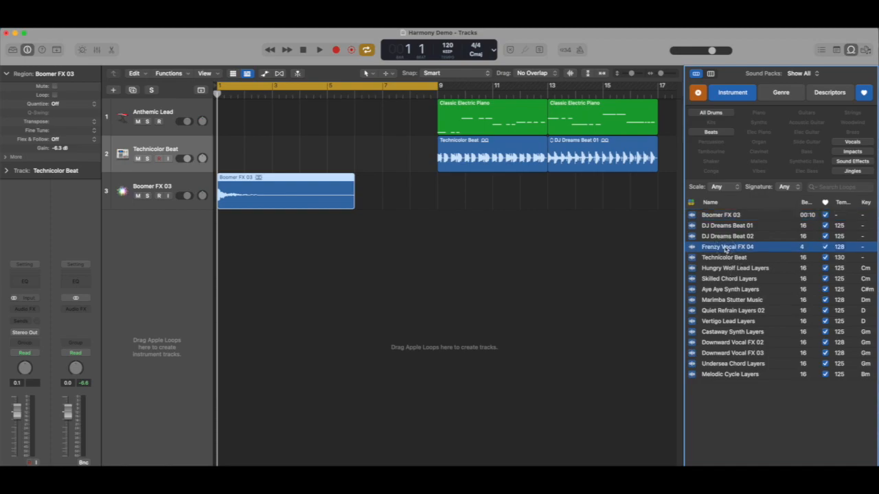
drag(722, 248, 219, 265)
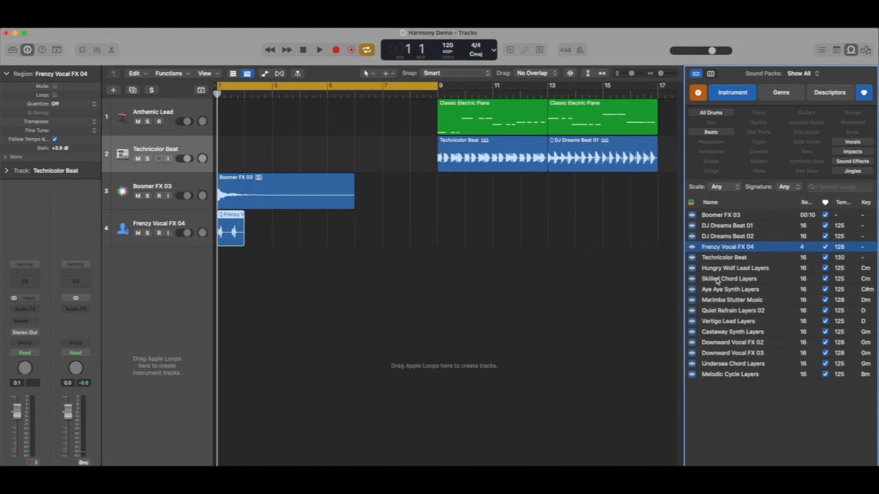
click(721, 344)
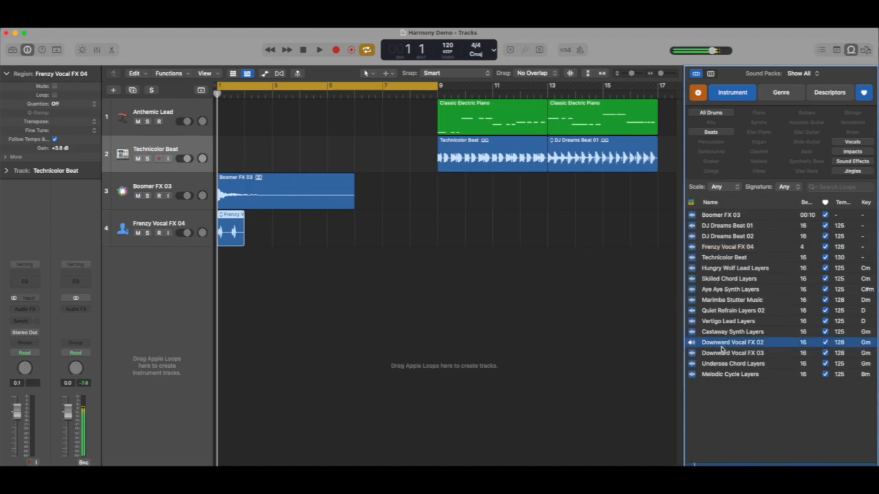
drag(728, 344, 220, 294)
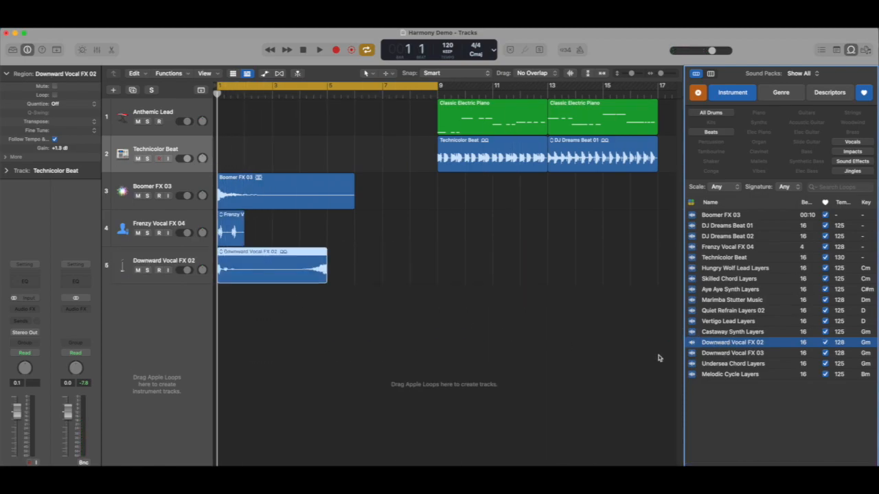
click(733, 355)
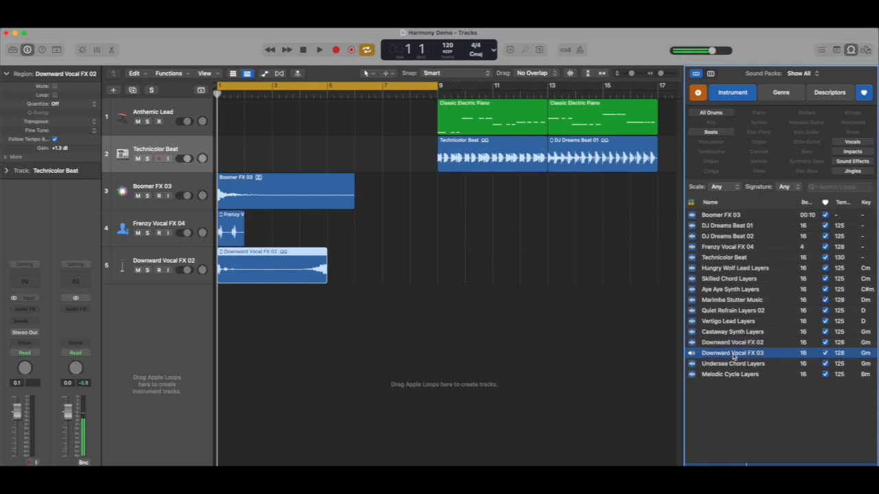
drag(734, 355, 220, 322)
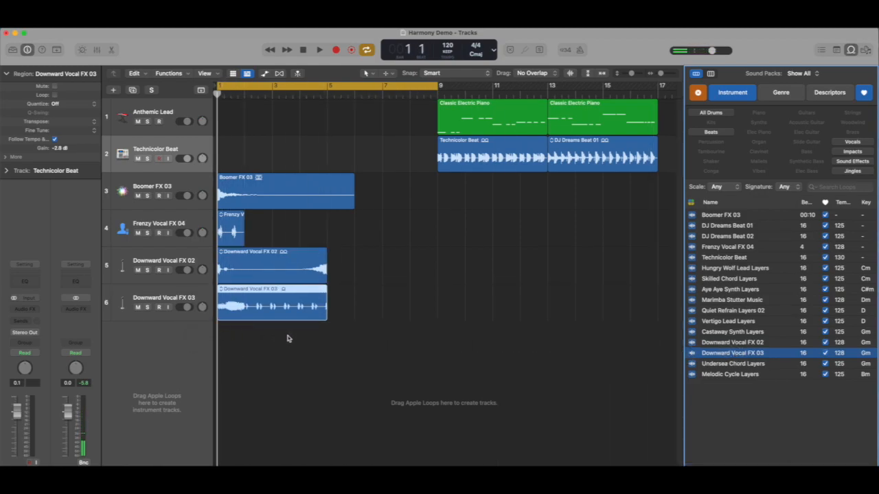
- Shorten the Boomer FX 03 region so it ends at bar 3
click(320, 202)
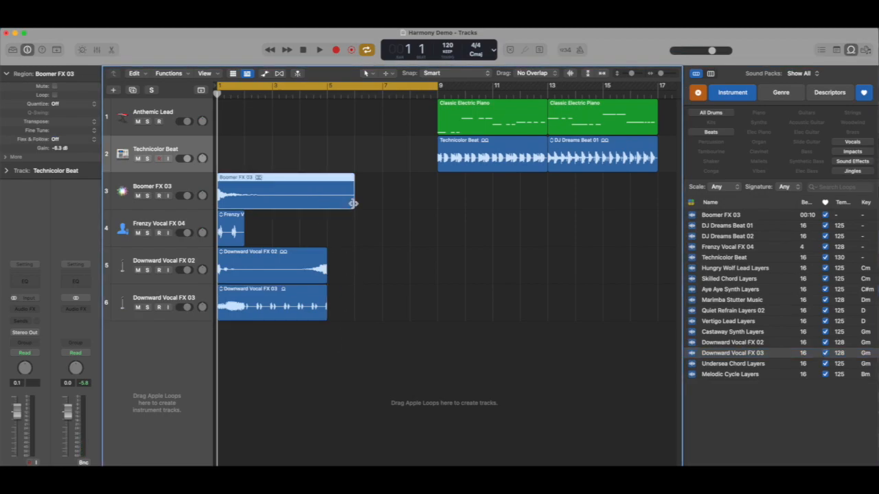
drag(353, 203, 272, 204)
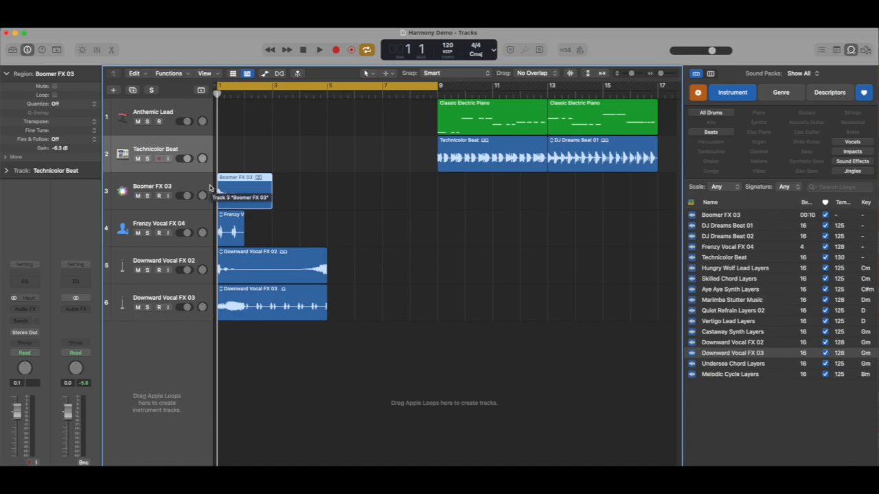
- Open the bounce settings, cancel them and turn off the cycle range
key(super+b)
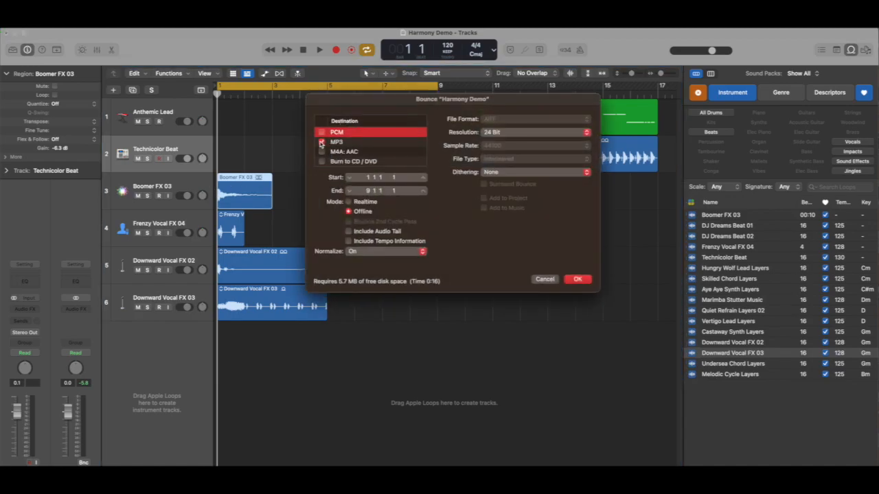
click(544, 279)
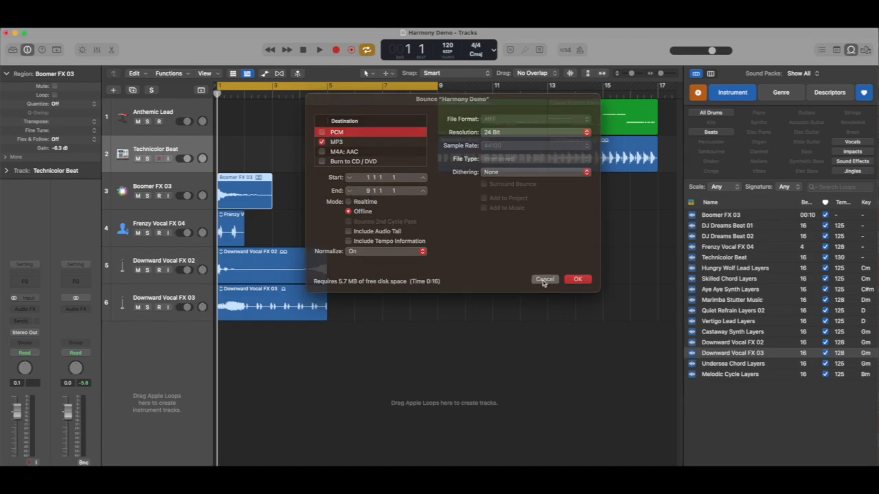
click(330, 87)
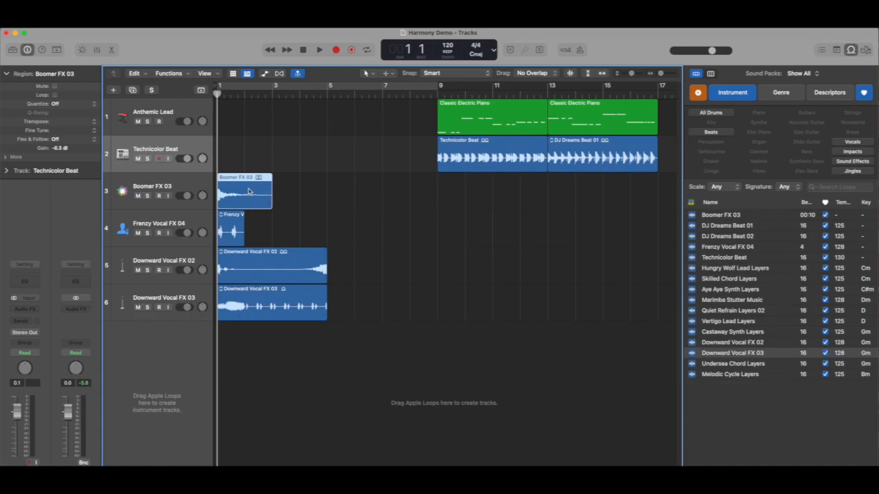
- Start bouncing the selected Boomer FX 03 region with MP3 as the only destination format
key(super+b)
click(327, 142)
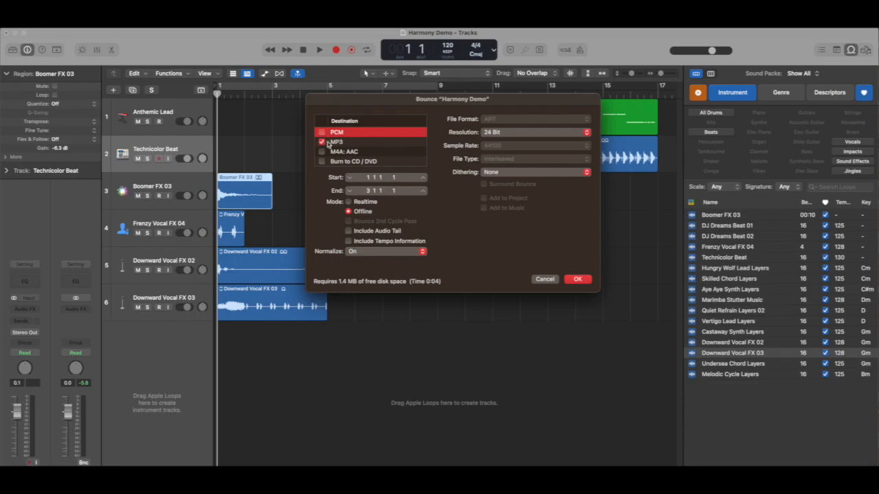
click(369, 146)
click(578, 280)
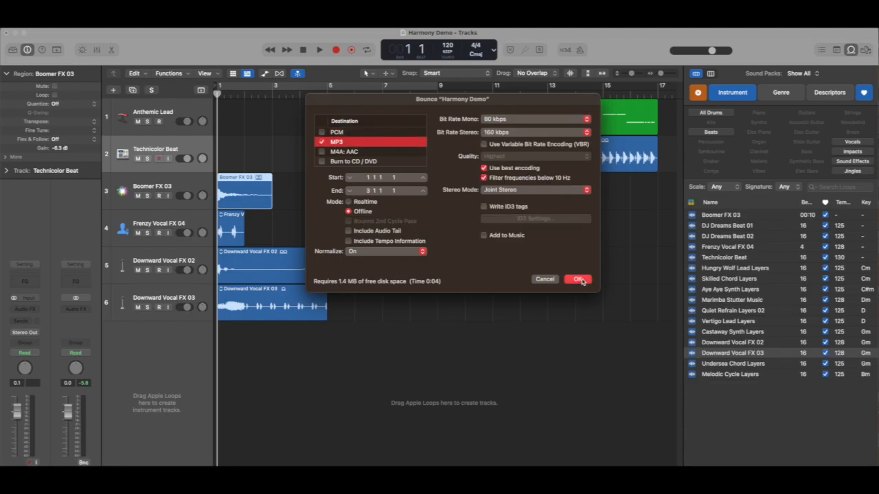
click(580, 280)
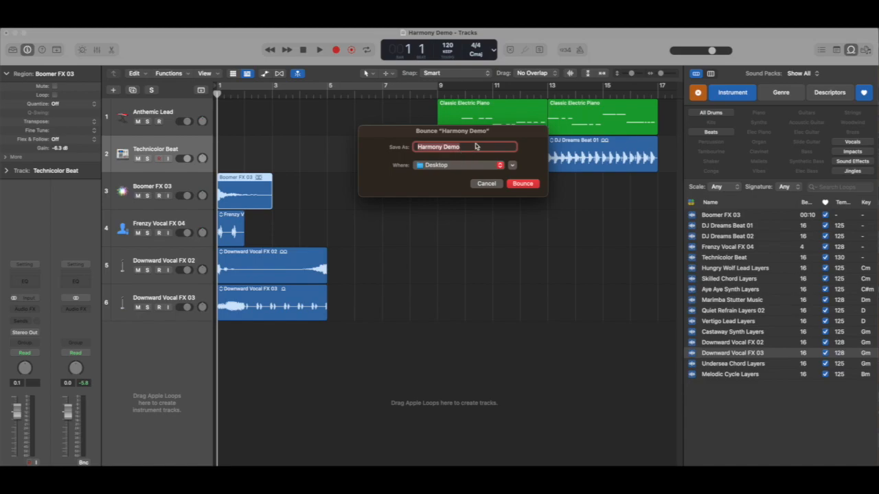
- Name the bounce Boomer 1 and save it in the Final Project Files folder on the Desktop
text(Boomer F)
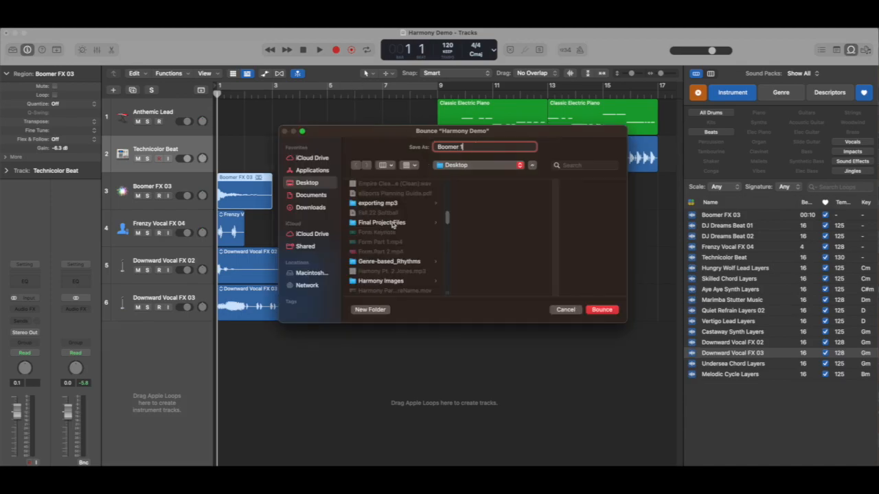
click(393, 224)
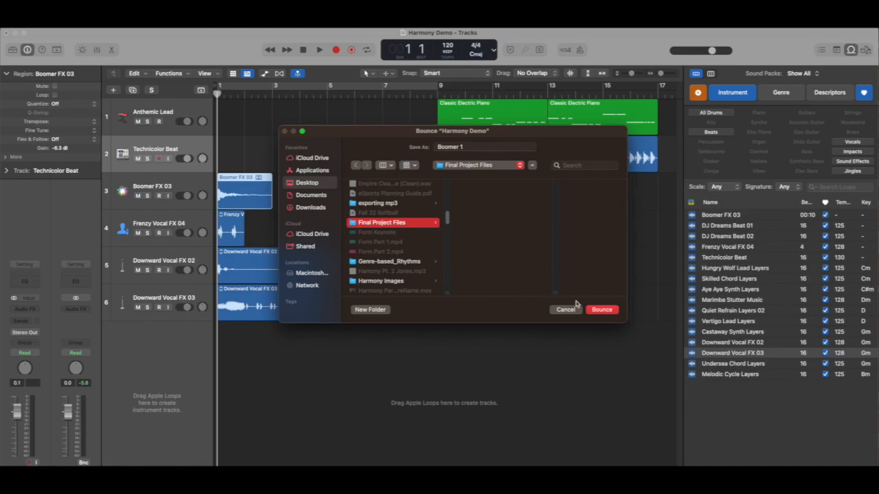
click(599, 311)
- Trim both ends of the Frenzy Vocal FX 04 region closely around the vocal sound, from about 1 1 1 234 to 1 1 4 80
click(231, 229)
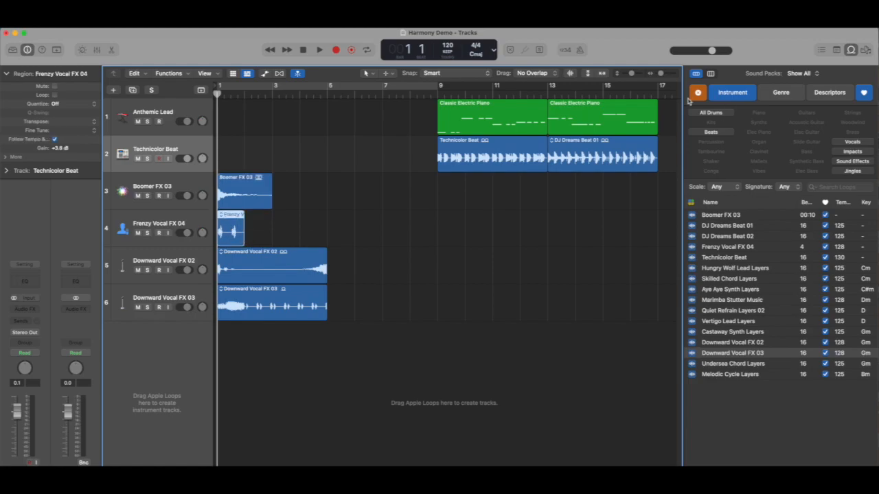
drag(661, 73, 665, 74)
drag(344, 244, 224, 243)
drag(664, 74, 669, 75)
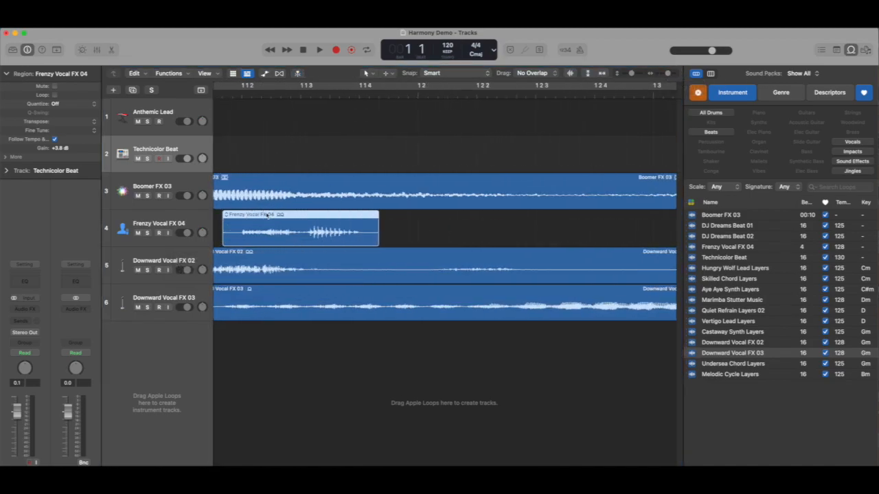
drag(223, 240, 242, 240)
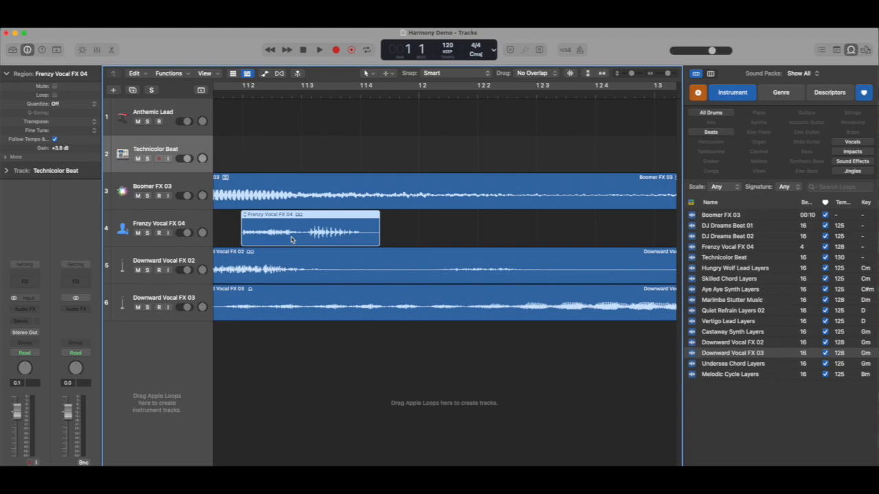
- Bounce the trimmed Frenzy Vocal FX 04 region as an MP3 named Frenzy Vocal in the Final Project Files folder
key(super+b)
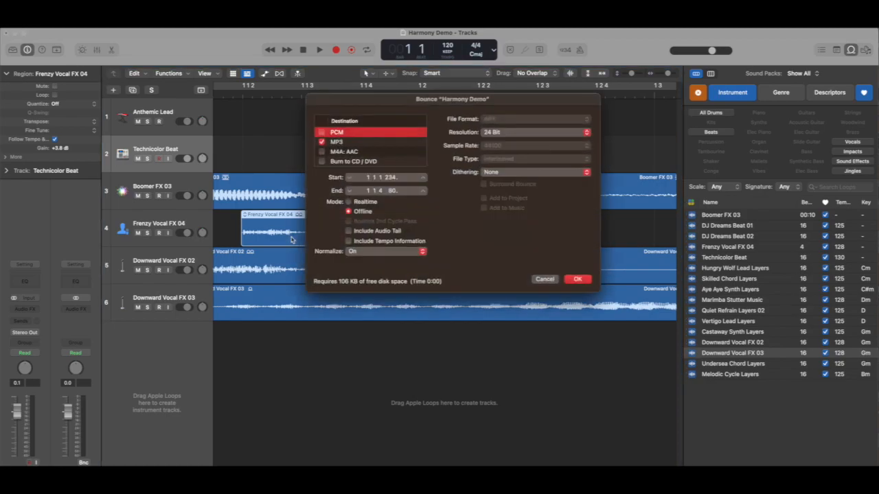
click(579, 280)
text(Frenzy Vocal)
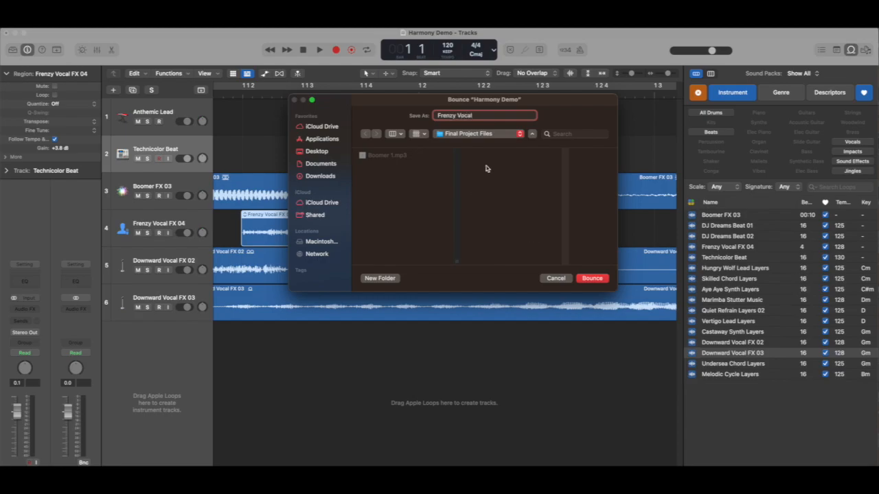
click(600, 280)
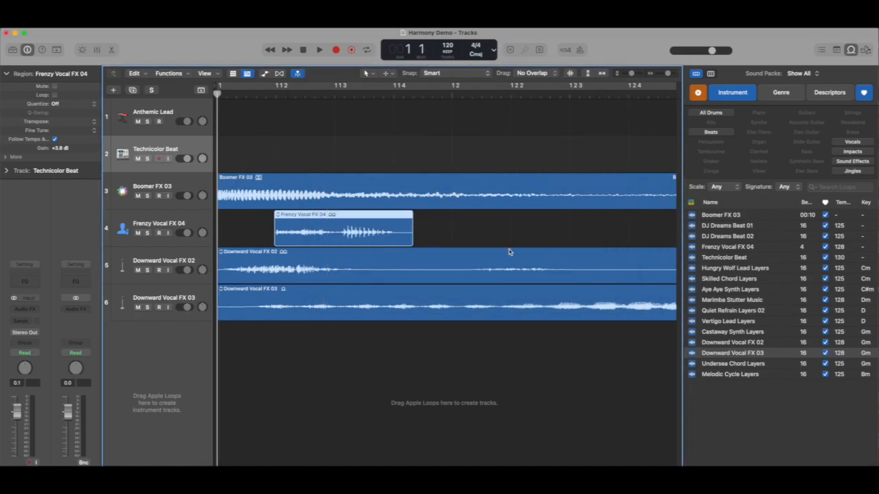
- Solo the Downward Vocal FX 02 track and play its region through to the end
drag(666, 77, 654, 84)
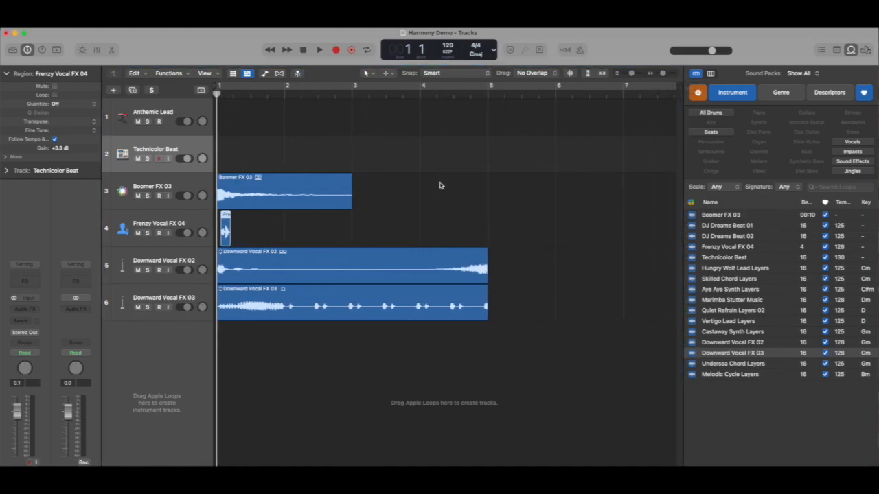
click(147, 270)
key(space)
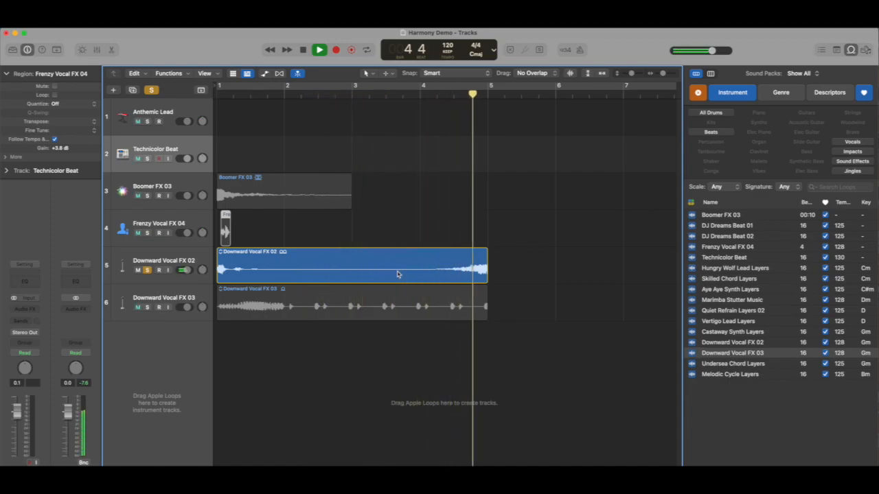
key(space)
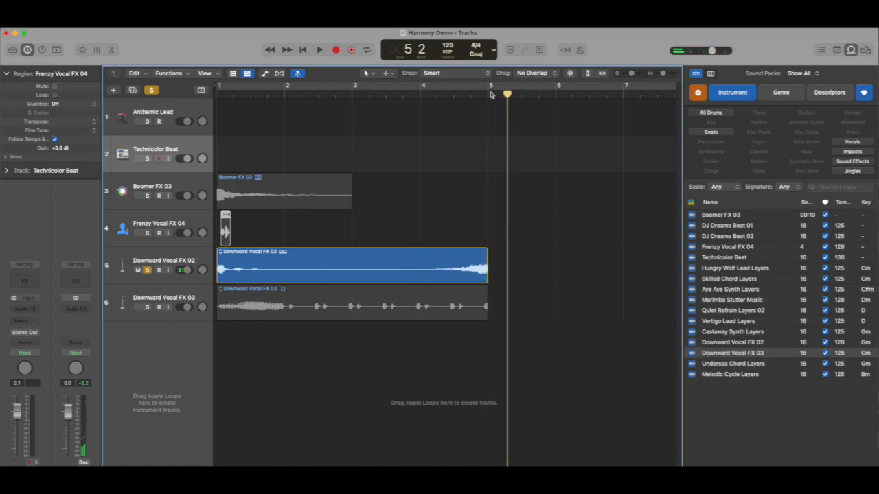
- Split the Downward Vocal FX 02 region at bar 3
drag(508, 93, 351, 94)
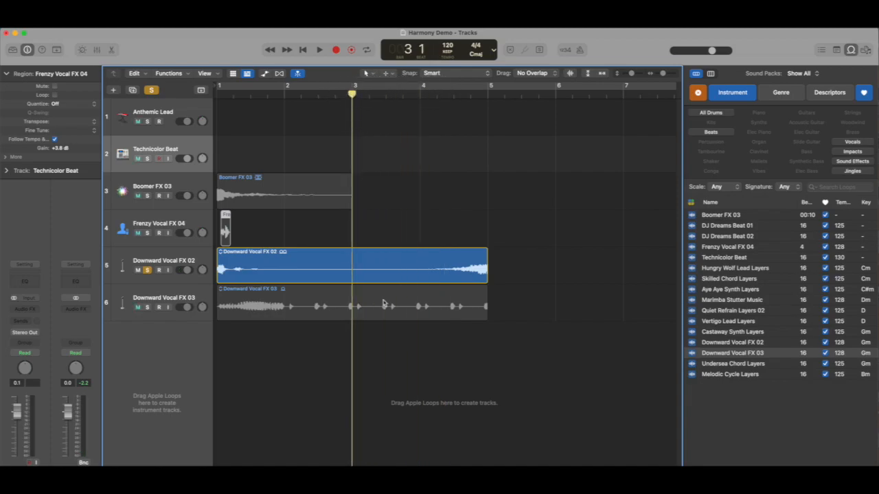
click(382, 265)
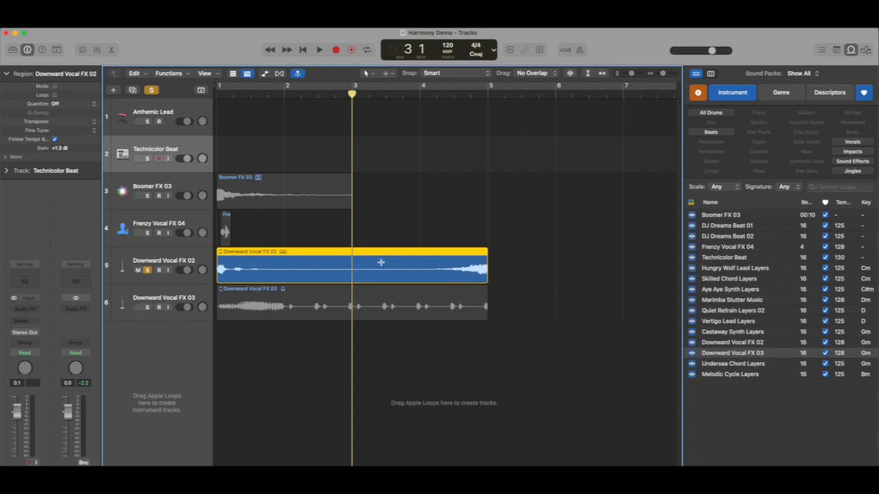
key(super+t)
click(339, 266)
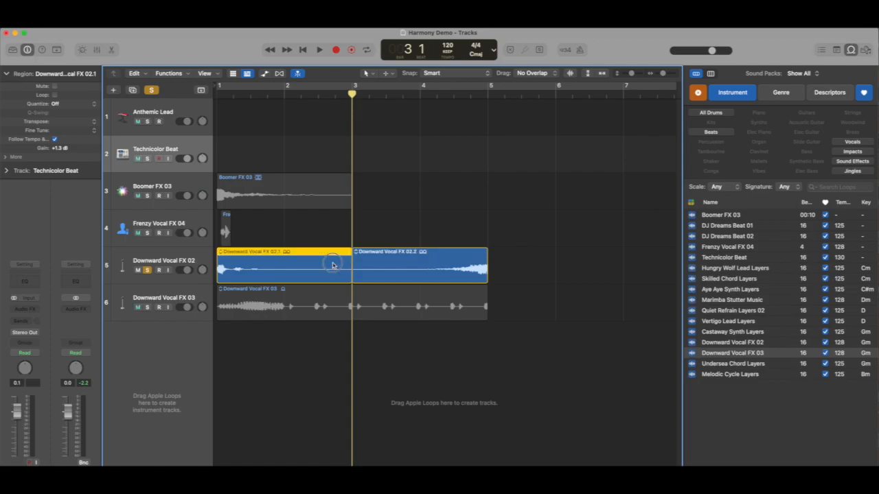
click(373, 261)
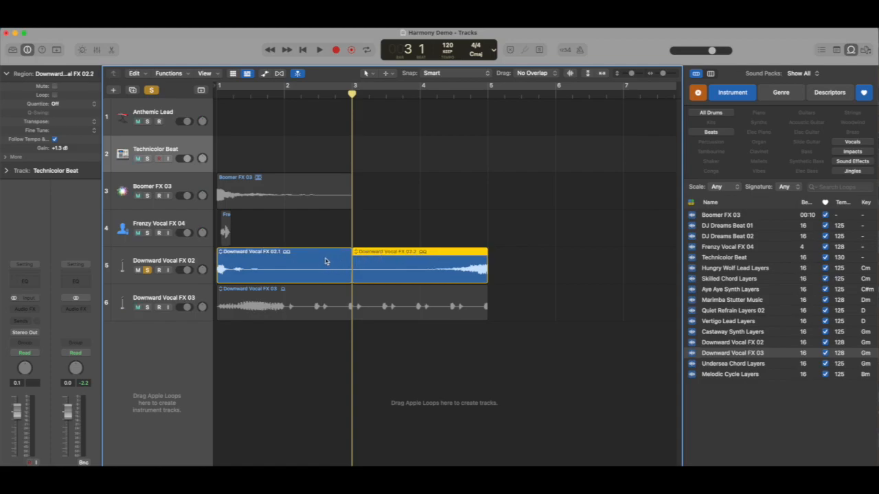
- Trim the end of the first Downward Vocal FX 02 piece to about 1 3 4 and return the playhead to the start
click(326, 262)
click(382, 270)
drag(349, 277, 261, 291)
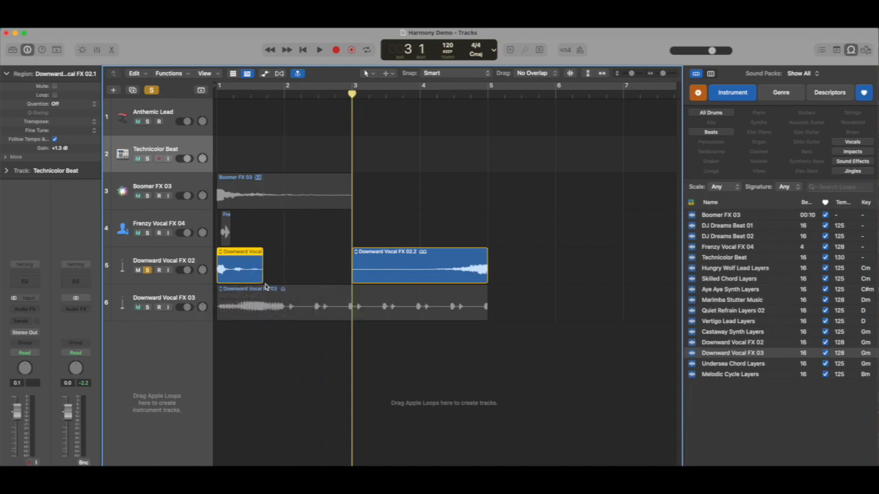
key(Return)
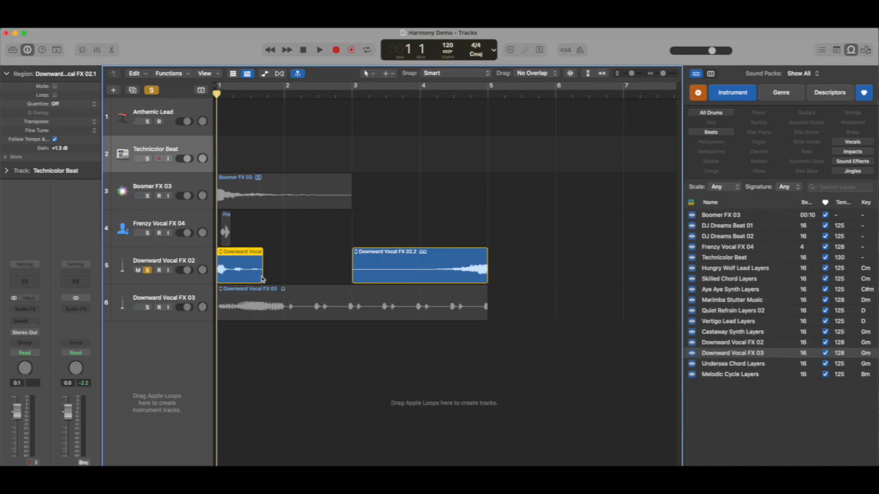
- Bounce the first Downward Vocal FX 02 piece as an MP3 named DWN Vocal 1 in the Final Project Files folder
key(super+b)
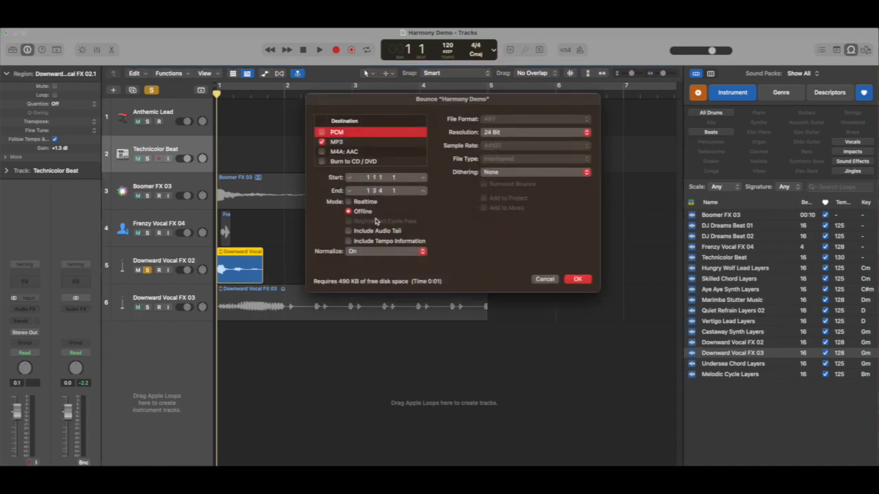
click(577, 279)
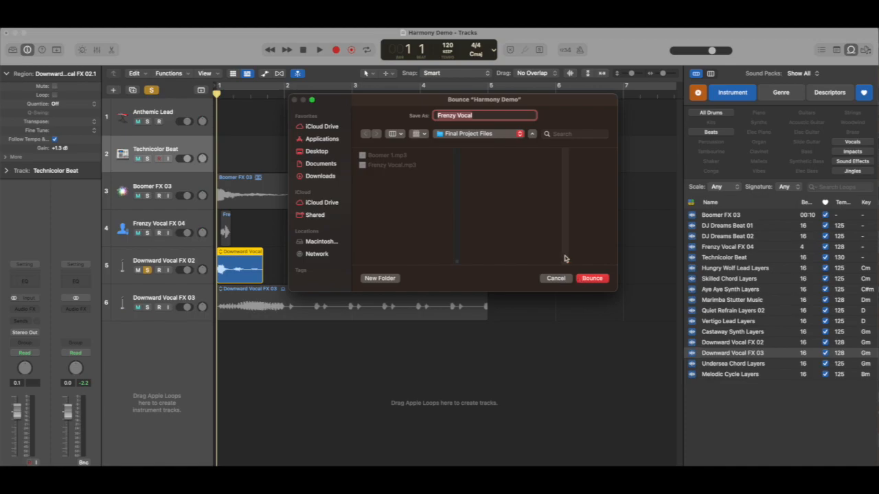
text(DWN)
click(594, 280)
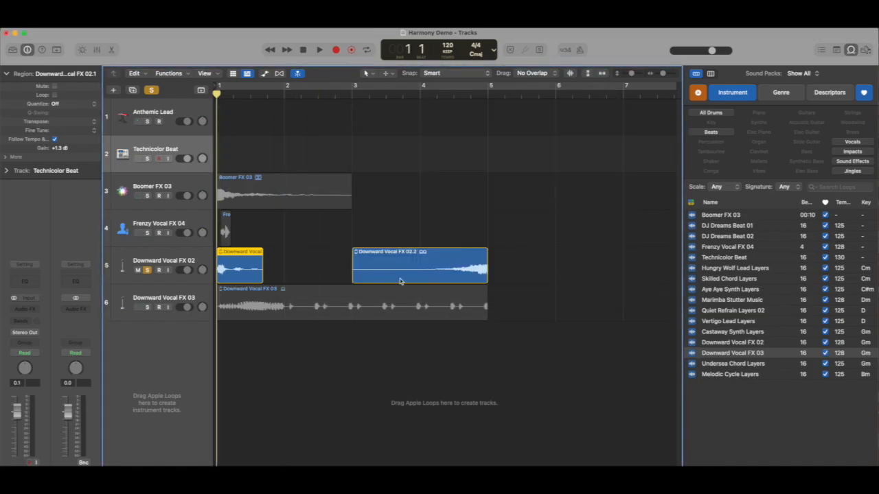
- Move the second Downward Vocal FX 02 piece about one bar earlier and trim its start to bar 3
drag(411, 252, 347, 252)
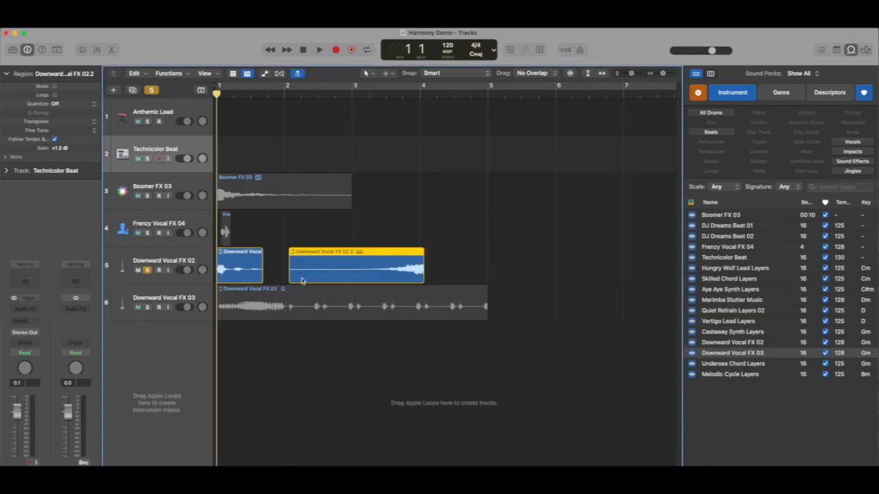
drag(290, 278, 353, 280)
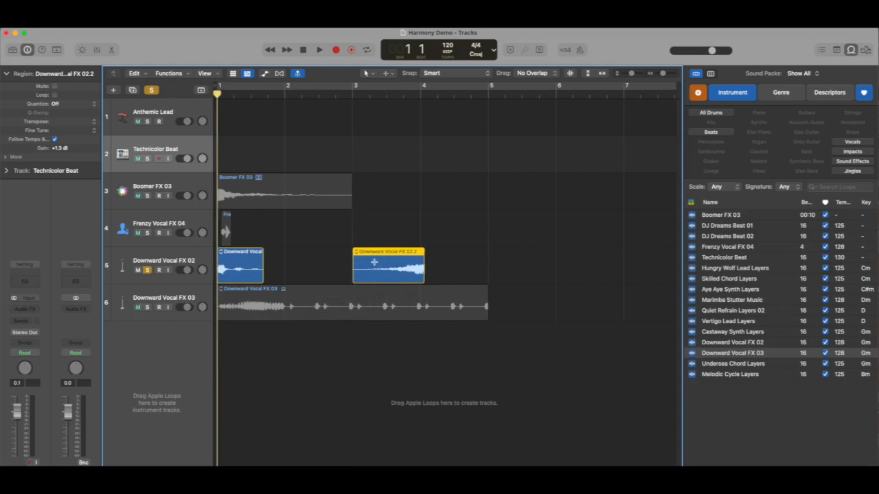
- Bounce the second Downward Vocal FX 02 piece as an MP3 named DWN Vocal Rise in the Final Project Files folder
key(super+b)
click(578, 280)
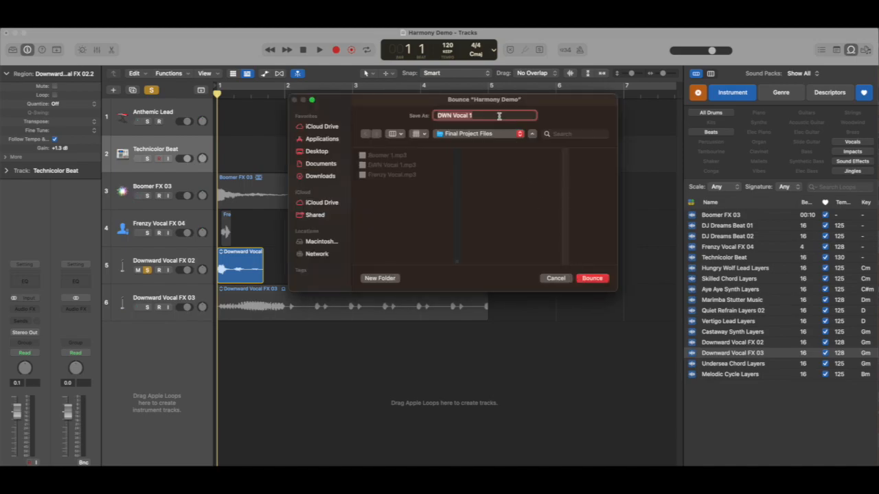
text(D)
click(593, 279)
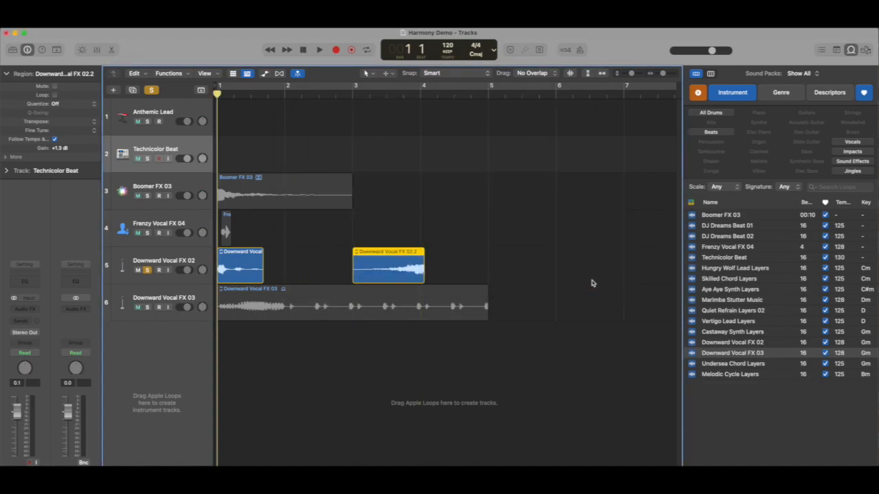
- Switch the solo from the Downward Vocal FX 02 track to the unmuted Downward Vocal FX 03 track and listen to its region
click(146, 271)
click(138, 308)
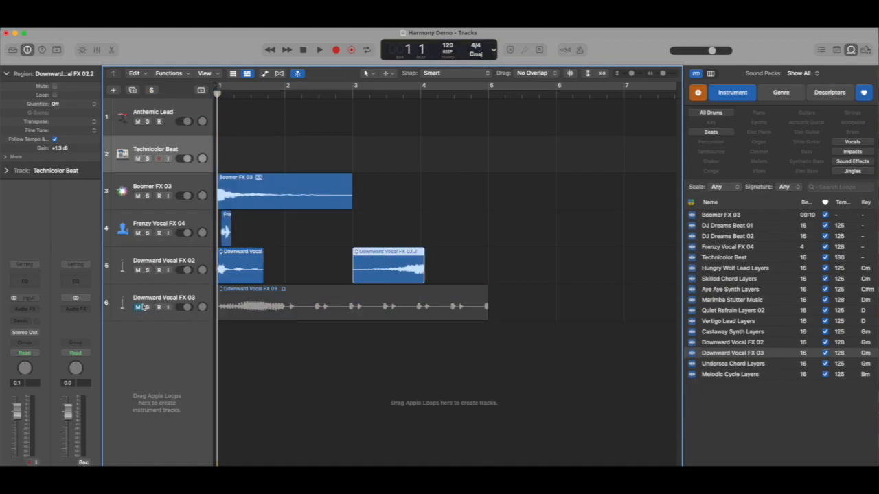
click(146, 308)
click(139, 308)
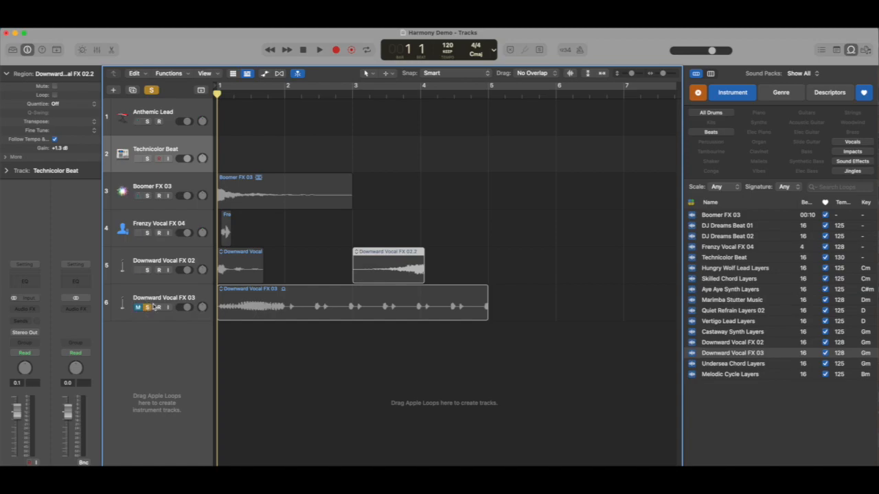
click(139, 307)
key(space)
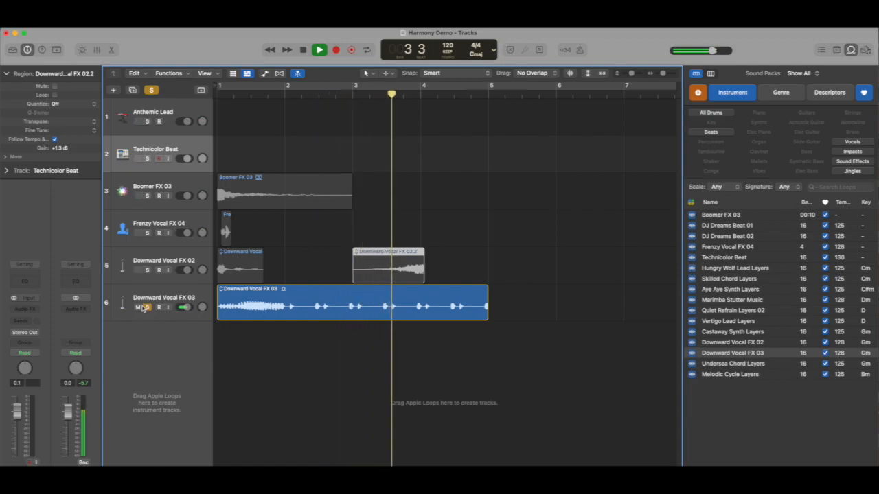
key(space)
- Trim the end of the Downward Vocal FX 03 region back to bar 2 and keep the region selected
drag(486, 310, 283, 318)
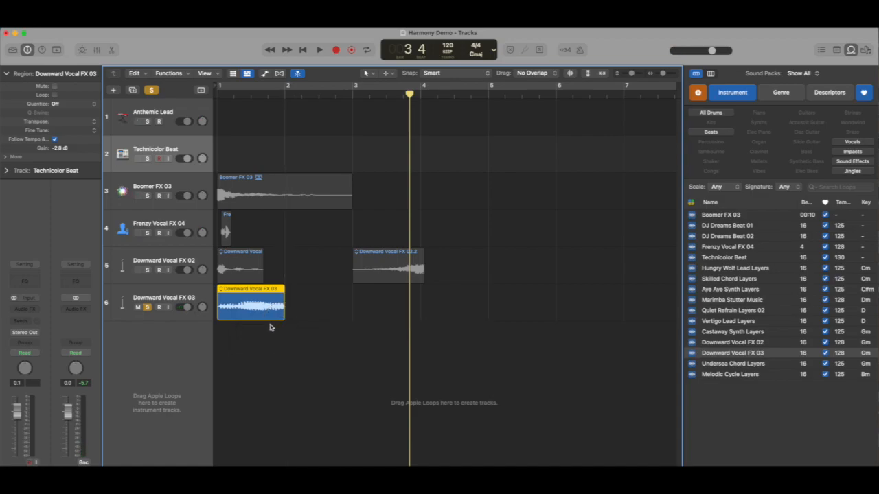
click(264, 326)
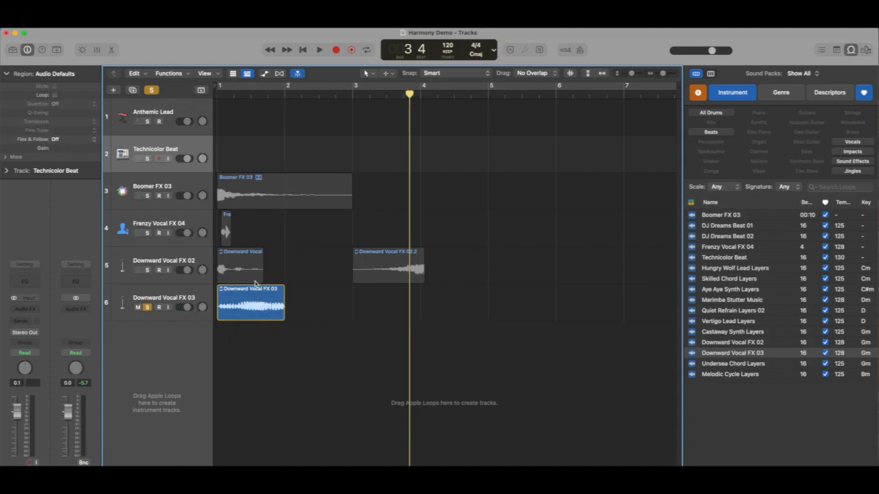
click(251, 300)
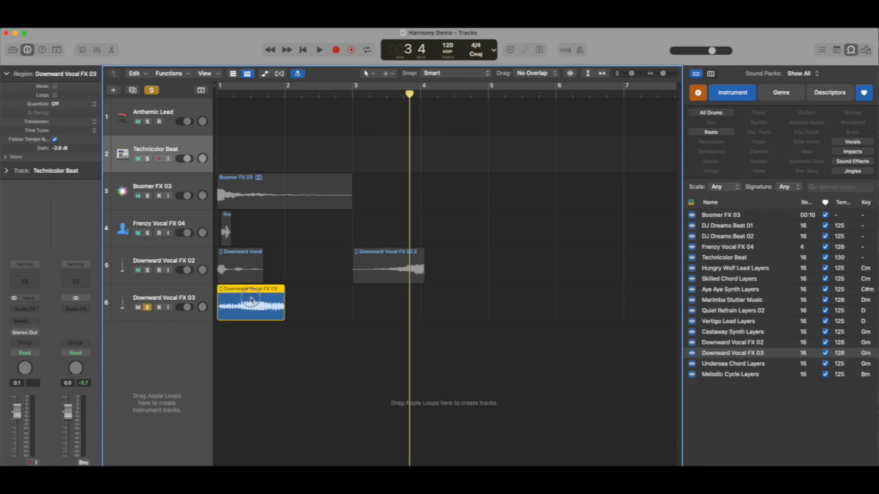
- Bounce the Downward Vocal FX 03 region as an MP3 named DWN Vocal 2 in the Final Project Files folder
key(super+b)
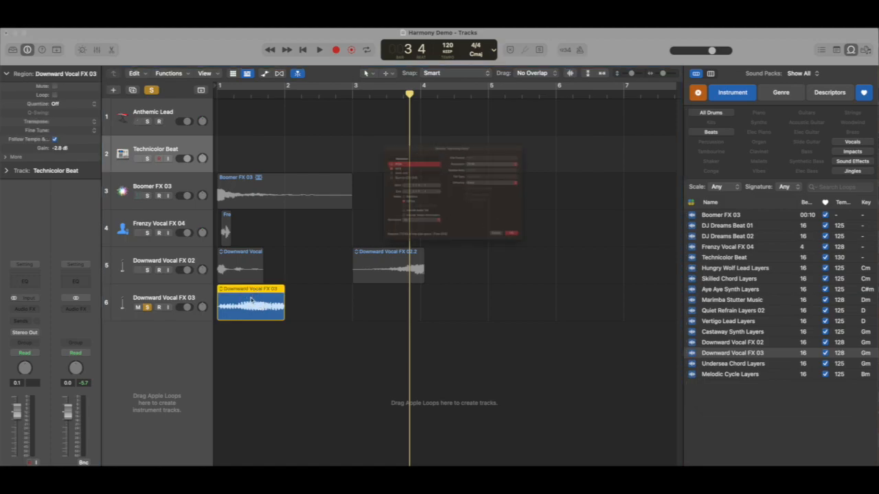
click(577, 280)
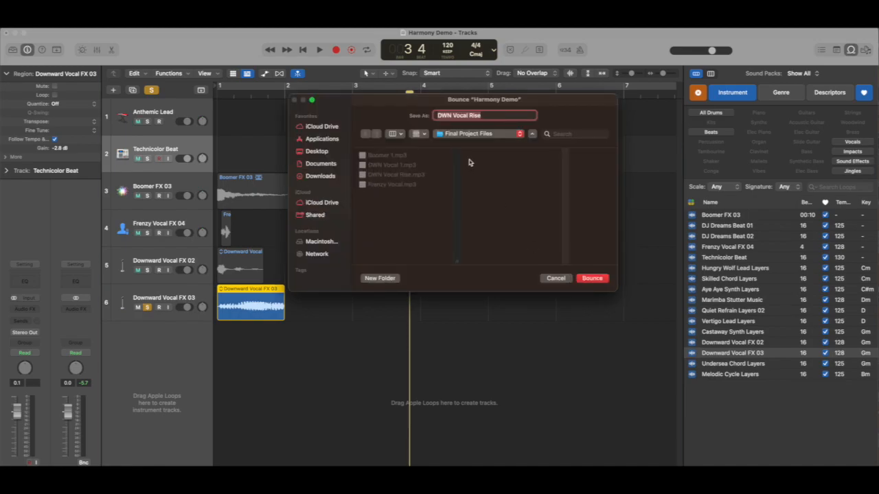
key(Right)
click(592, 279)
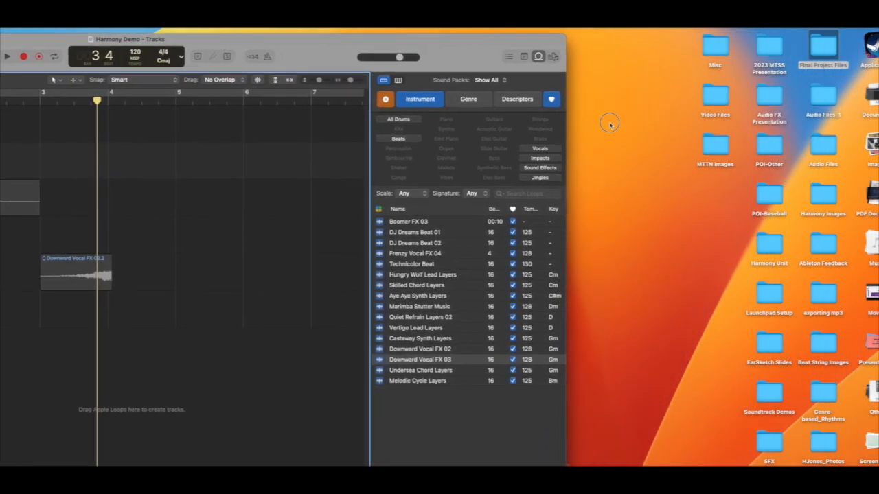
- Open the Final Project Files folder on the desktop, play Frenzy Vocal.mp3 to check it, and quit the music player
click(823, 49)
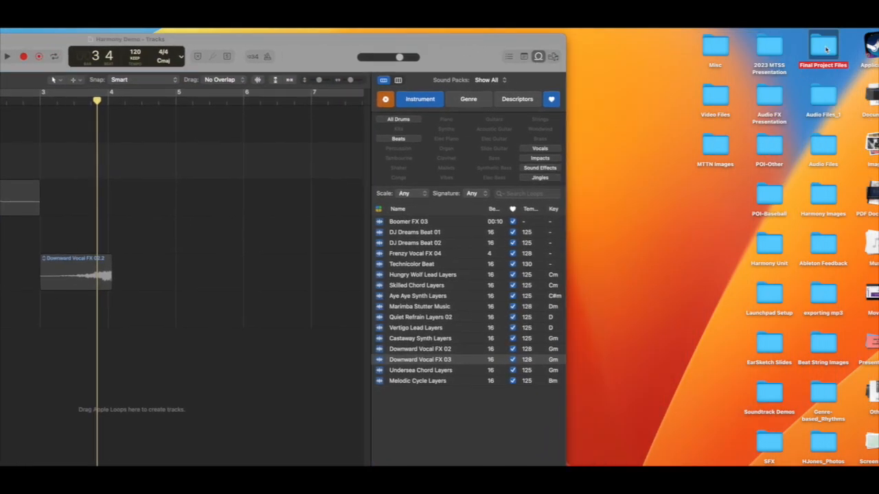
double_click(827, 48)
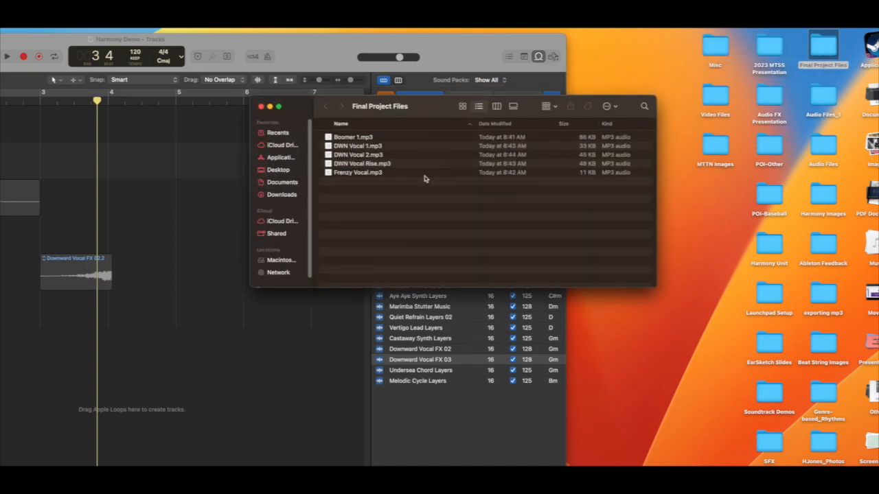
click(355, 173)
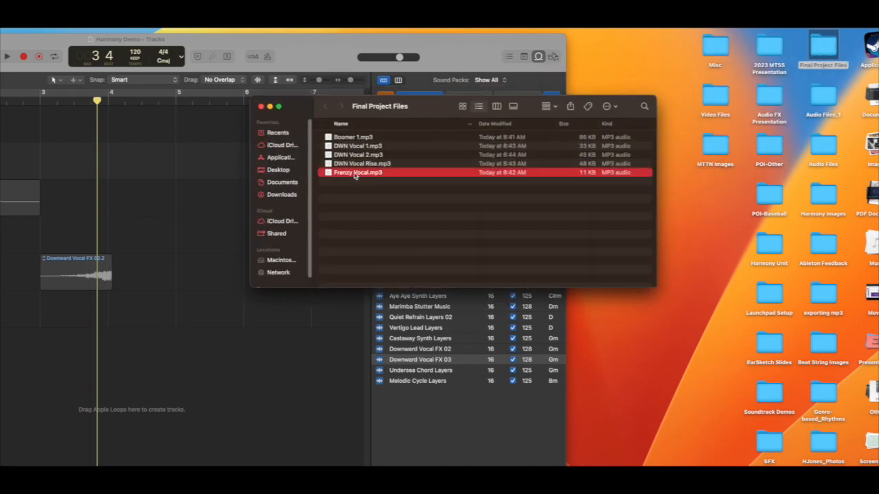
double_click(343, 174)
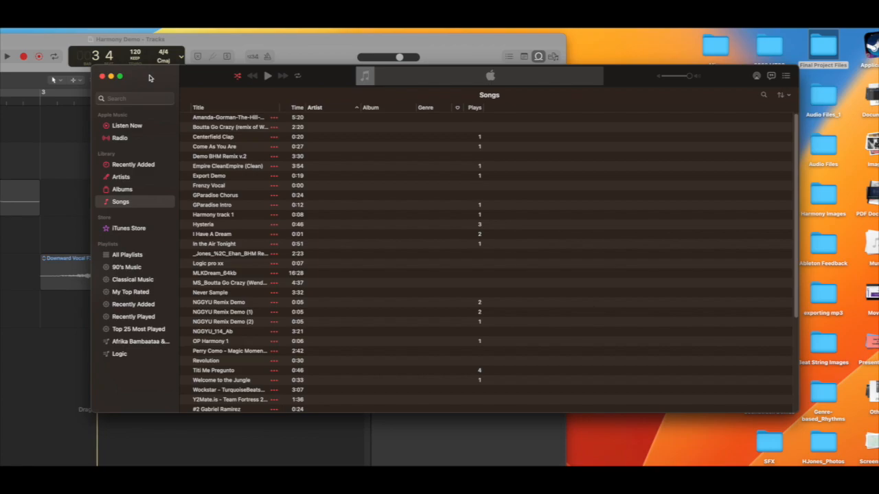
key(super+q)
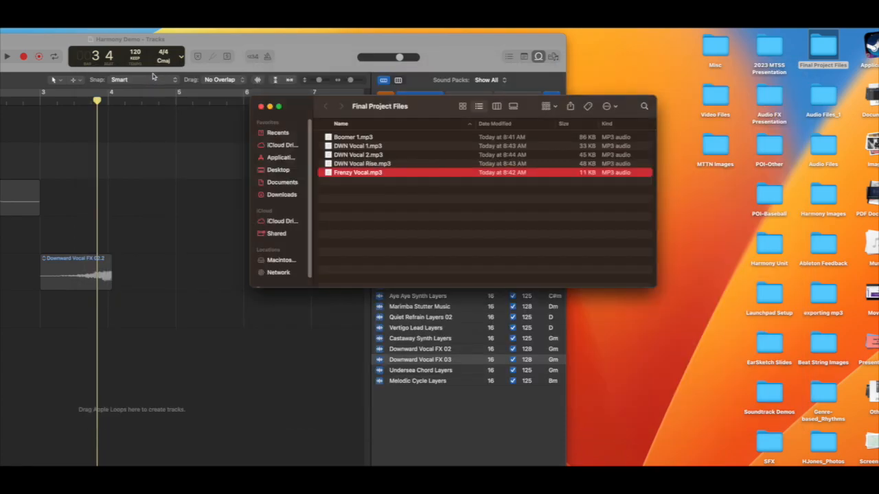